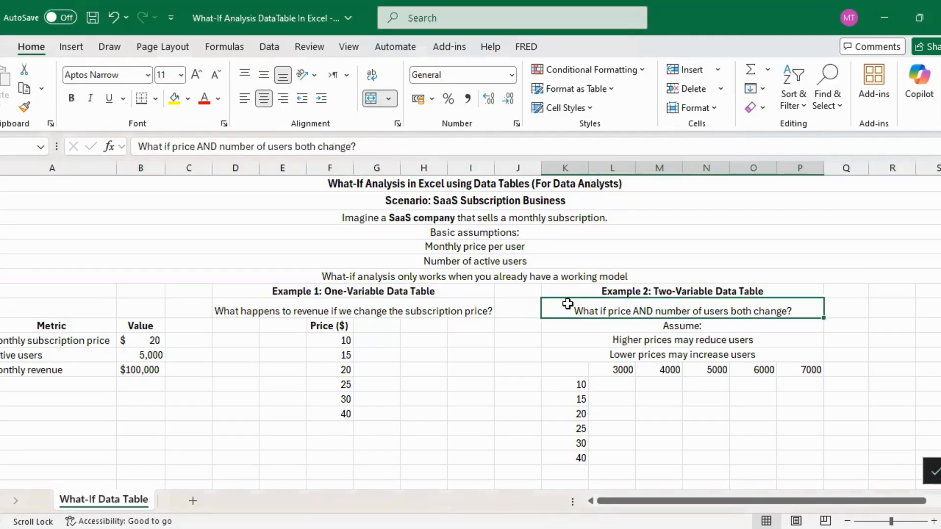
Read through the SaaS subscription scenario and its basic assumptions, the monthly price per user and number of active users.
{"action": "left_click", "coordinate": [512, 276]}
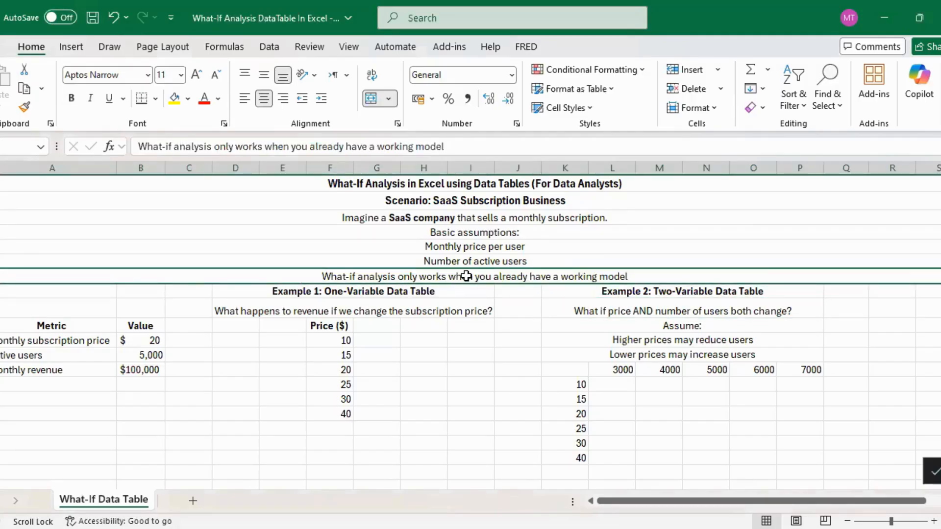
{"action": "left_click", "coordinate": [489, 201]}
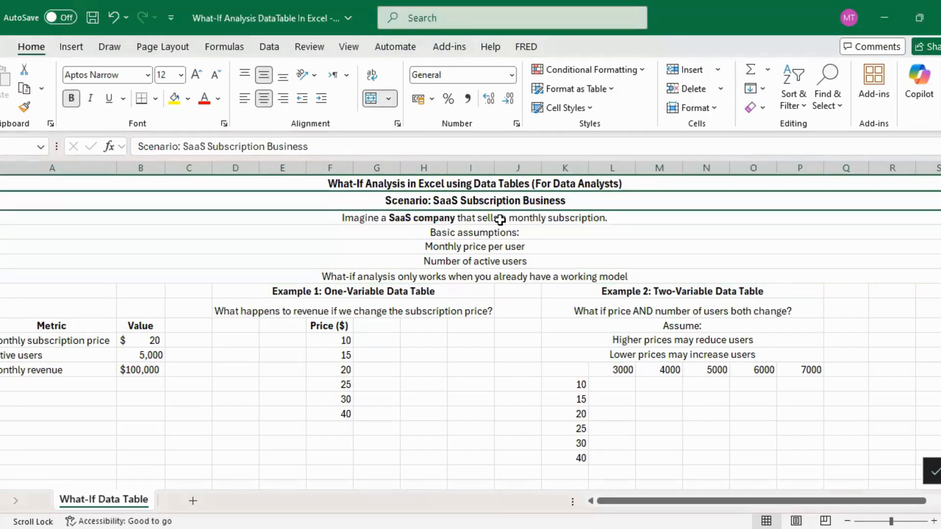
{"action": "left_click", "coordinate": [497, 219]}
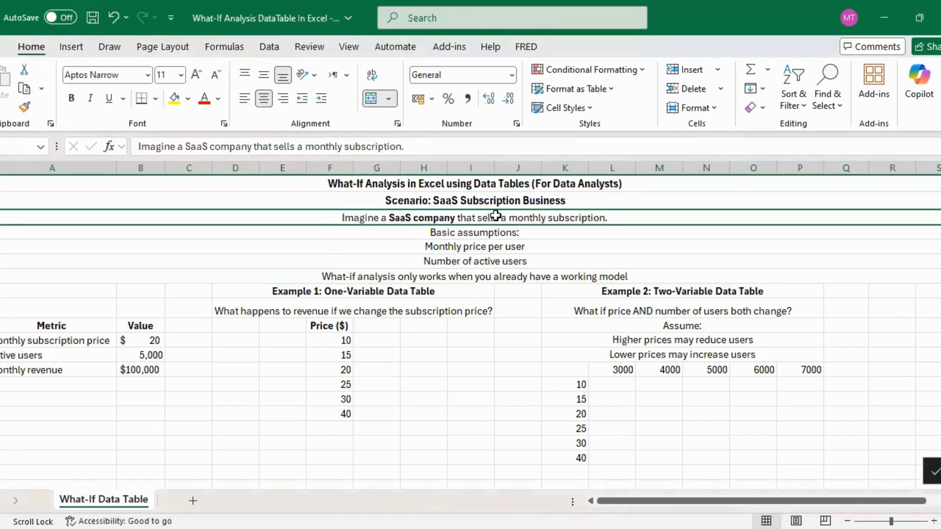
{"action": "left_click", "coordinate": [487, 246]}
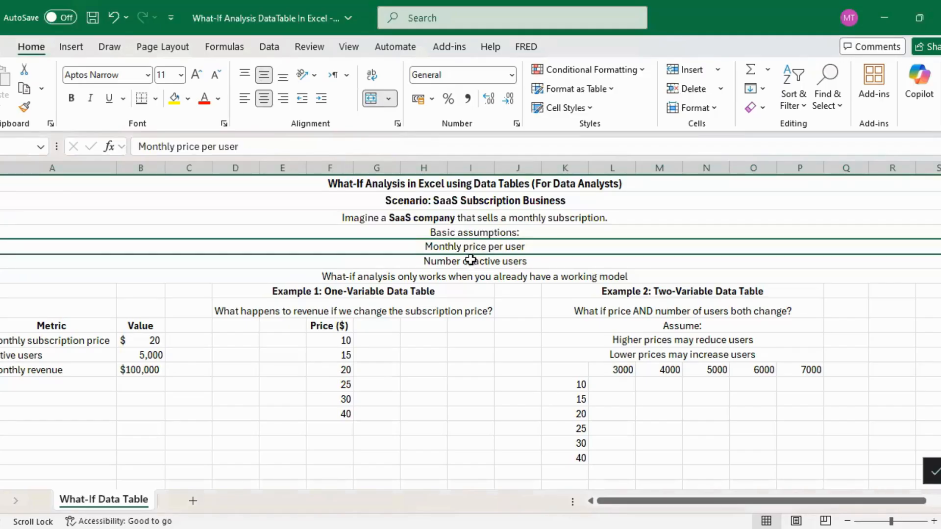
{"action": "left_click", "coordinate": [468, 262]}
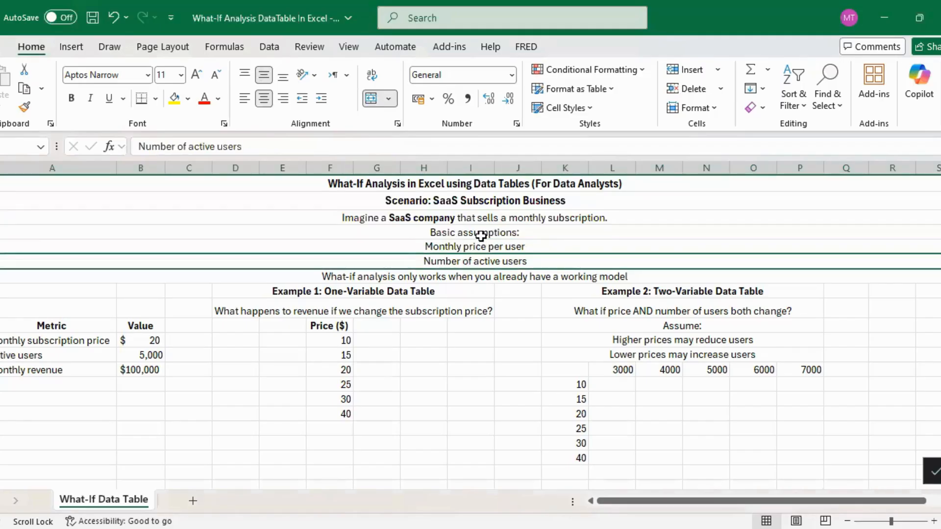
{"action": "left_click_drag", "start_coordinate": [481, 236], "coordinate": [479, 248]}
{"action": "left_click", "coordinate": [479, 247]}
{"action": "left_click", "coordinate": [479, 259]}
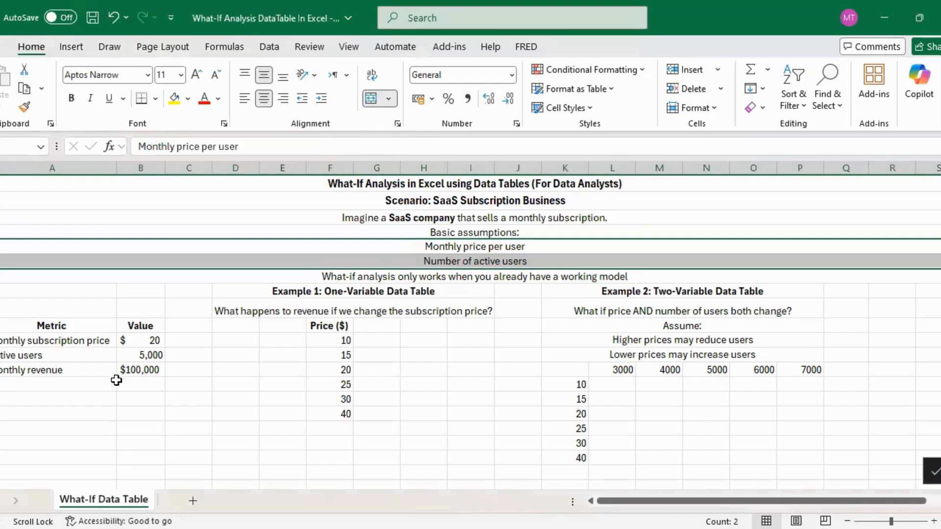
Examine the base model's subscription price, active users and monthly revenue formula, plus the note about needing a working model.
{"action": "left_click", "coordinate": [140, 369]}
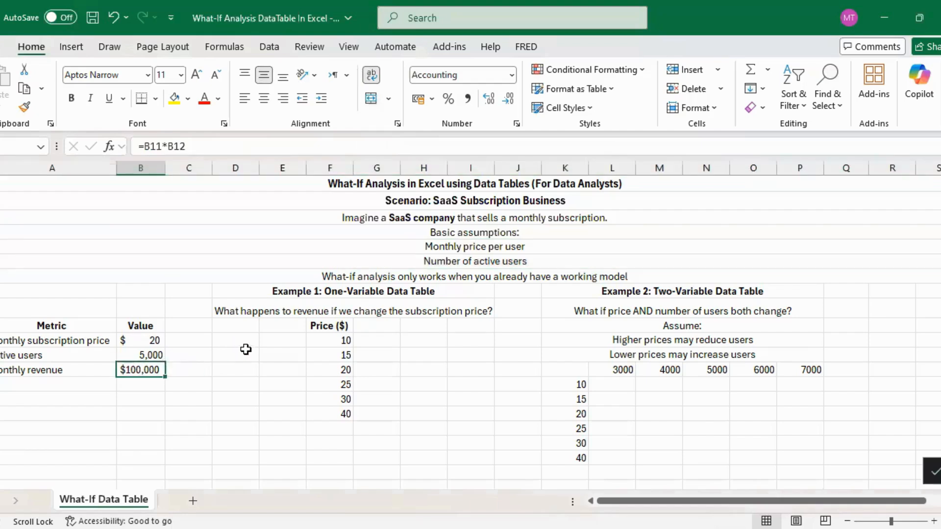
{"action": "left_click", "coordinate": [147, 339]}
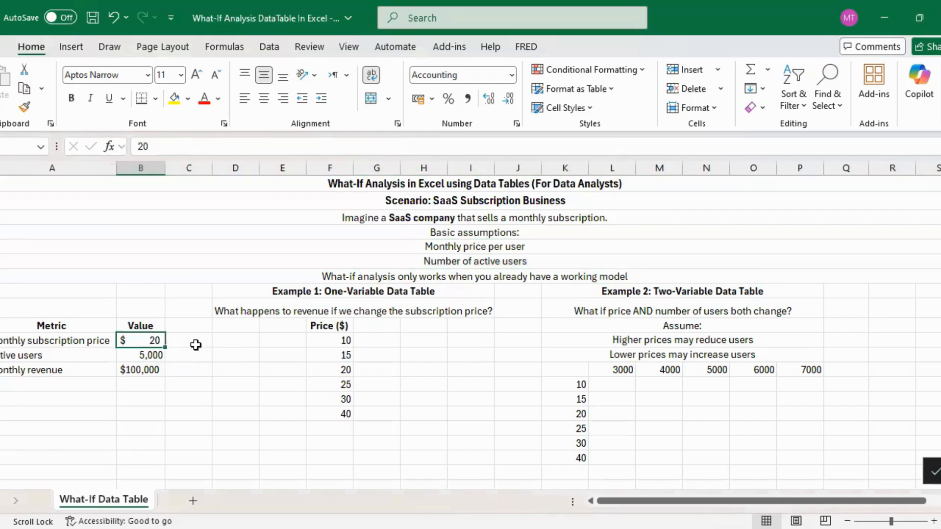
{"action": "left_click", "coordinate": [147, 356]}
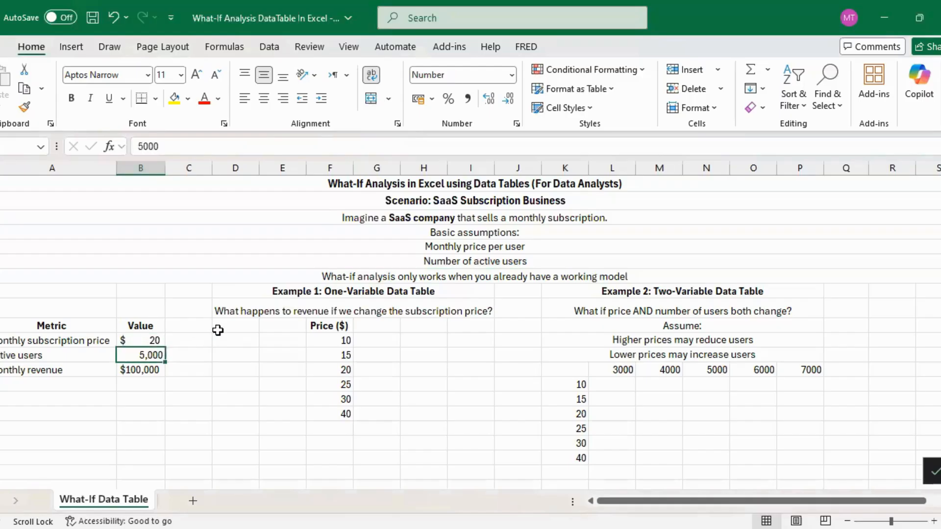
{"action": "left_click", "coordinate": [143, 370]}
{"action": "left_click_drag", "start_coordinate": [157, 343], "coordinate": [155, 353]}
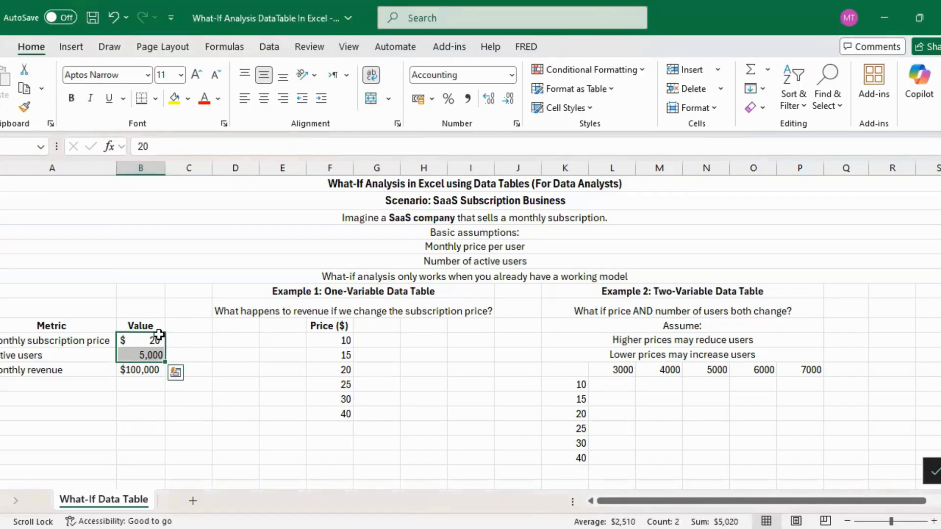
{"action": "left_click", "coordinate": [157, 367]}
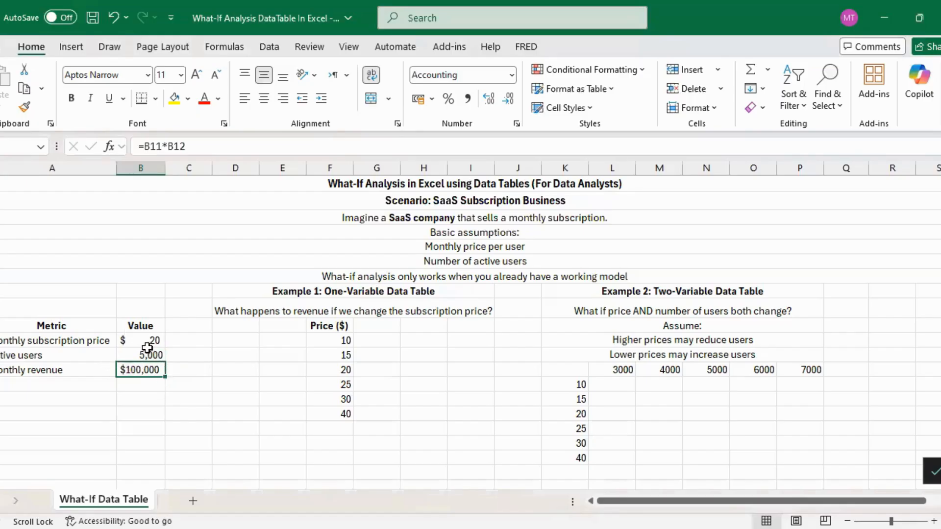
{"action": "left_click", "coordinate": [425, 280]}
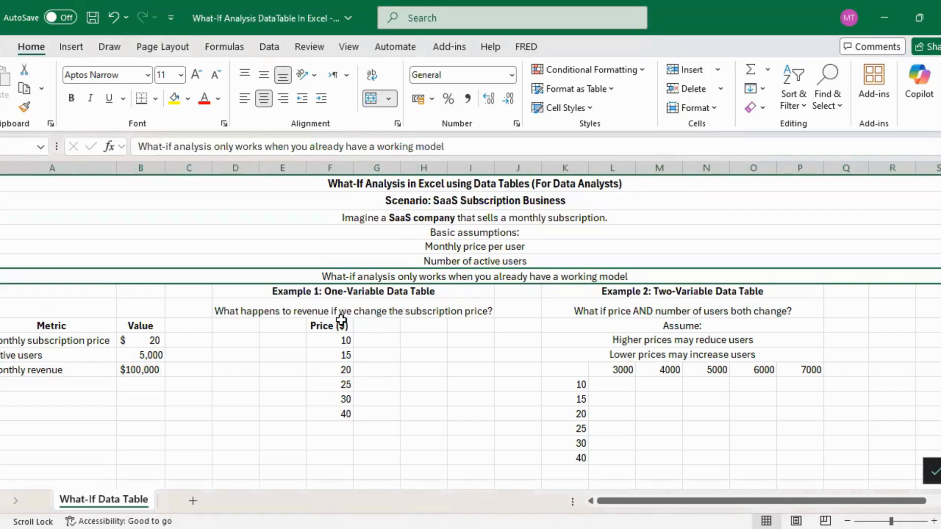
Examine the one-variable example's layout, comparing its list of test prices with the base model's subscription price and active users.
{"action": "left_click_drag", "start_coordinate": [325, 326], "coordinate": [364, 373]}
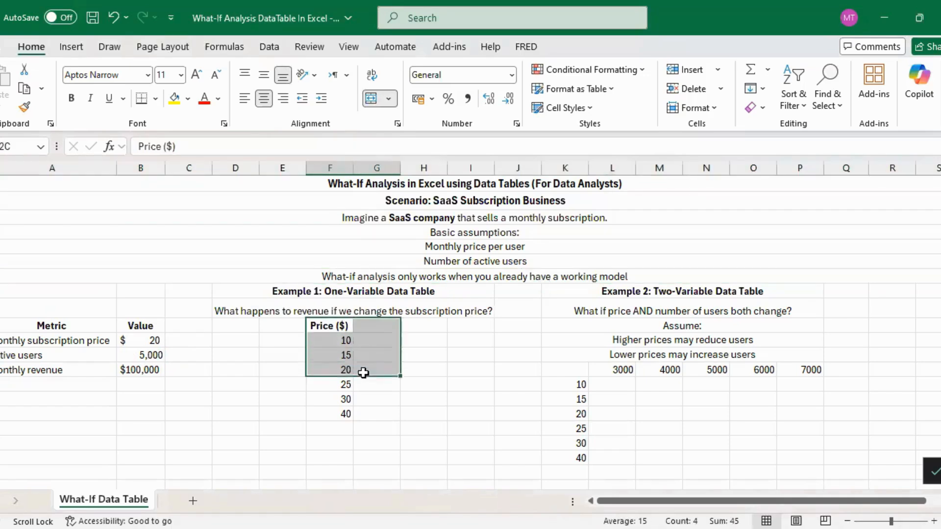
{"action": "left_click", "coordinate": [366, 327]}
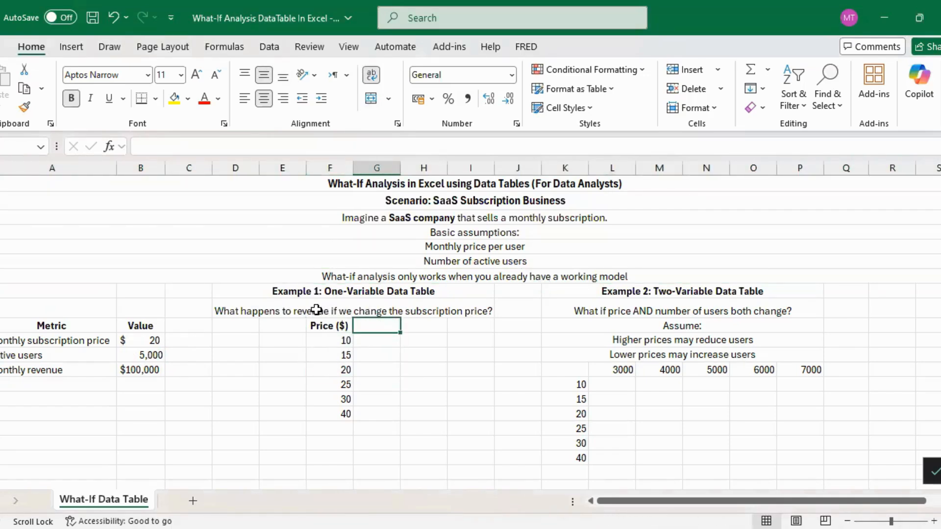
{"action": "left_click", "coordinate": [338, 295]}
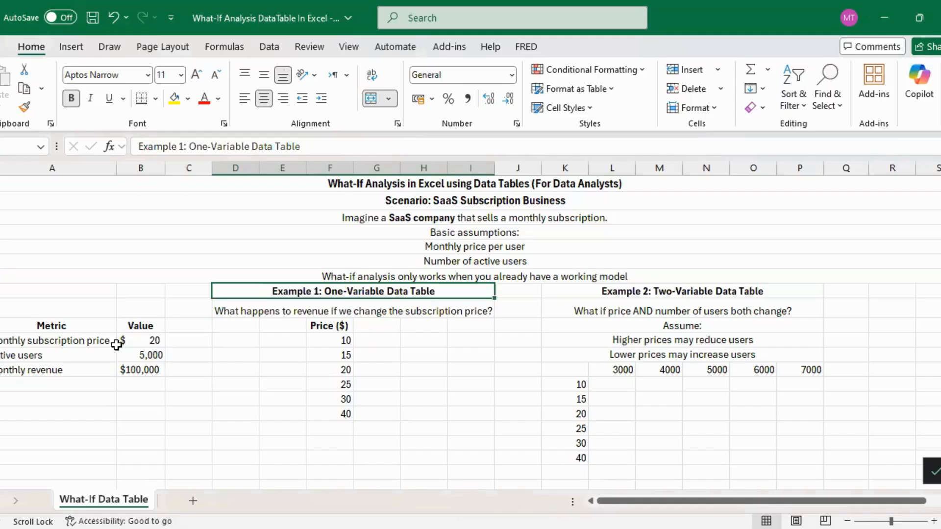
{"action": "left_click", "coordinate": [143, 342]}
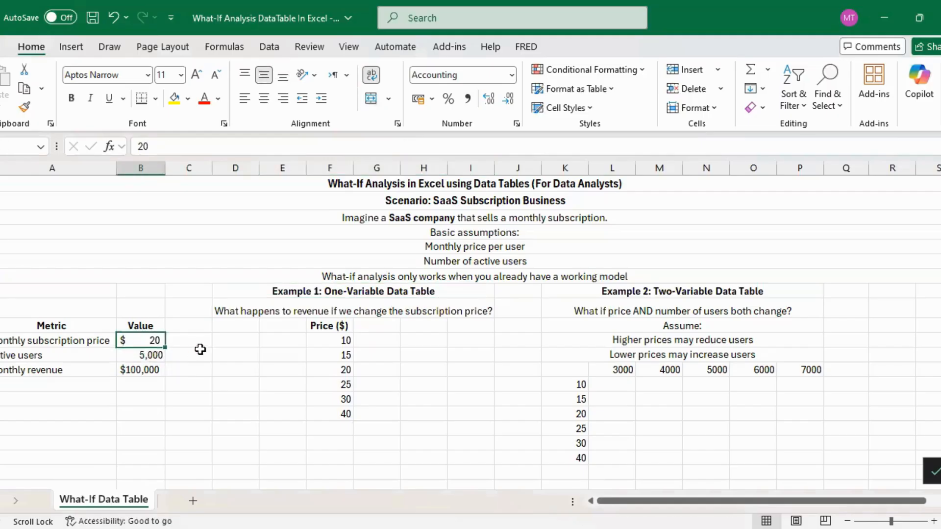
{"action": "left_click", "coordinate": [147, 355]}
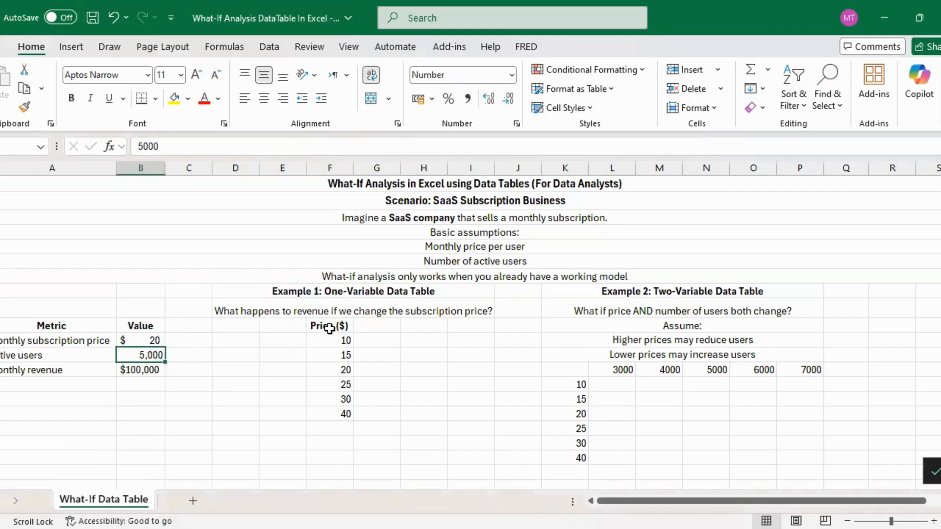
{"action": "left_click_drag", "start_coordinate": [329, 325], "coordinate": [336, 418]}
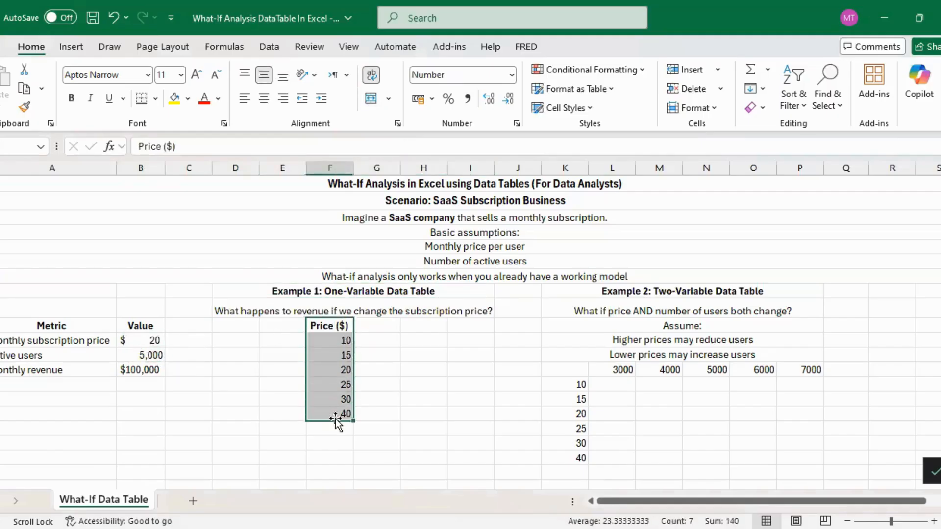
{"action": "left_click", "coordinate": [340, 342]}
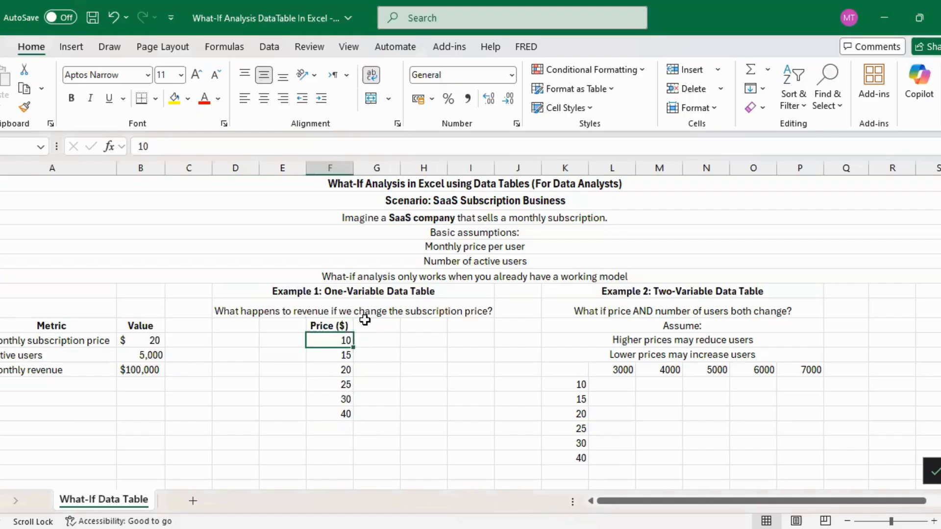
{"action": "left_click", "coordinate": [144, 342]}
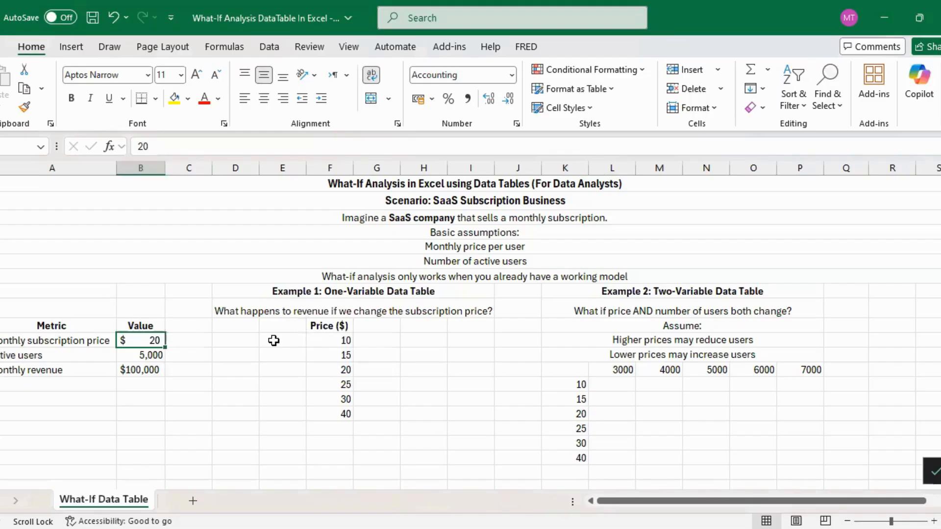
{"action": "left_click", "coordinate": [341, 387]}
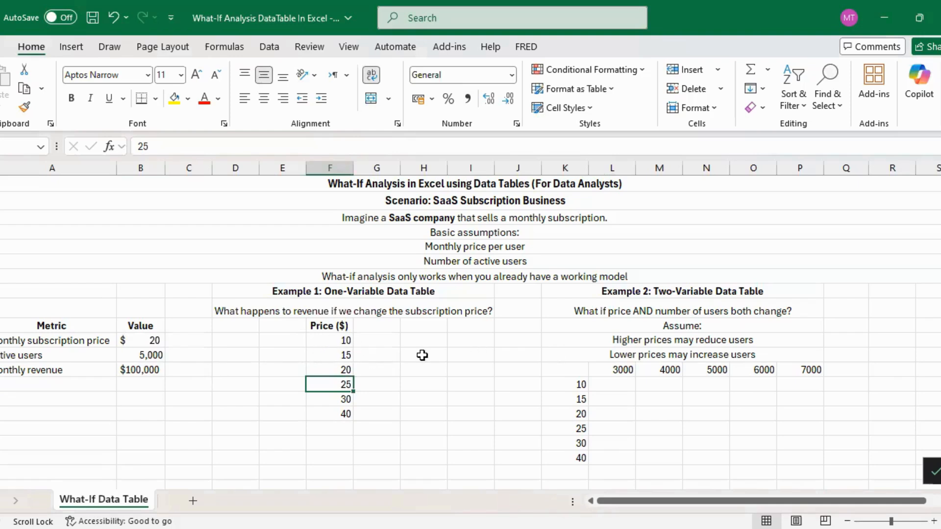
{"action": "left_click", "coordinate": [336, 343]}
{"action": "left_click_drag", "start_coordinate": [335, 343], "coordinate": [344, 410]}
{"action": "left_click", "coordinate": [343, 339]}
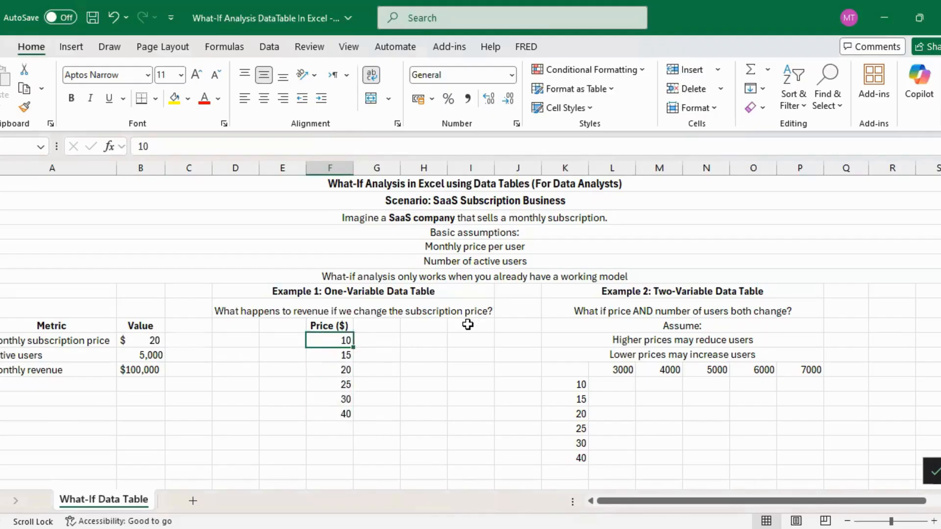
{"action": "left_click_drag", "start_coordinate": [343, 343], "coordinate": [344, 417]}
Link the cell beside the Price ($) heading in Example 1 to the monthly revenue with =B13.
{"action": "left_click", "coordinate": [375, 326]}
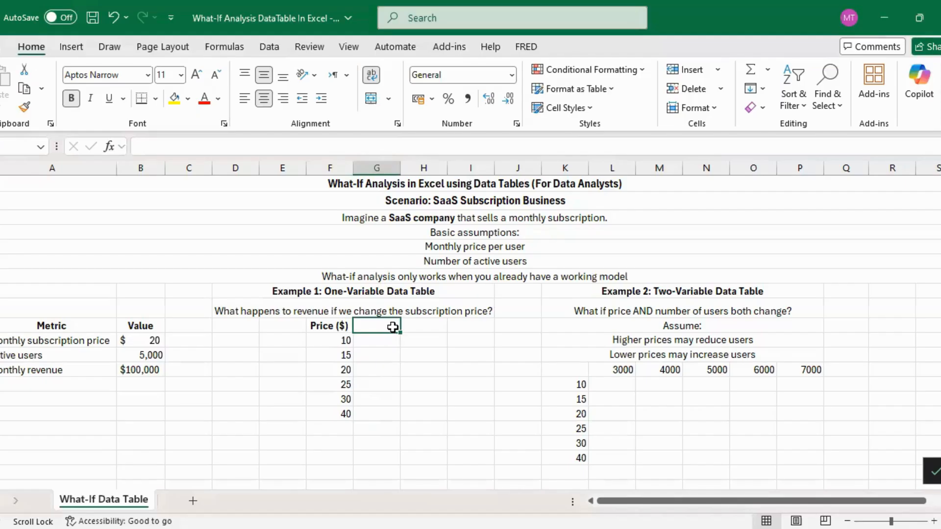
{"action": "type", "text": "="}
{"action": "left_click", "coordinate": [156, 370]}
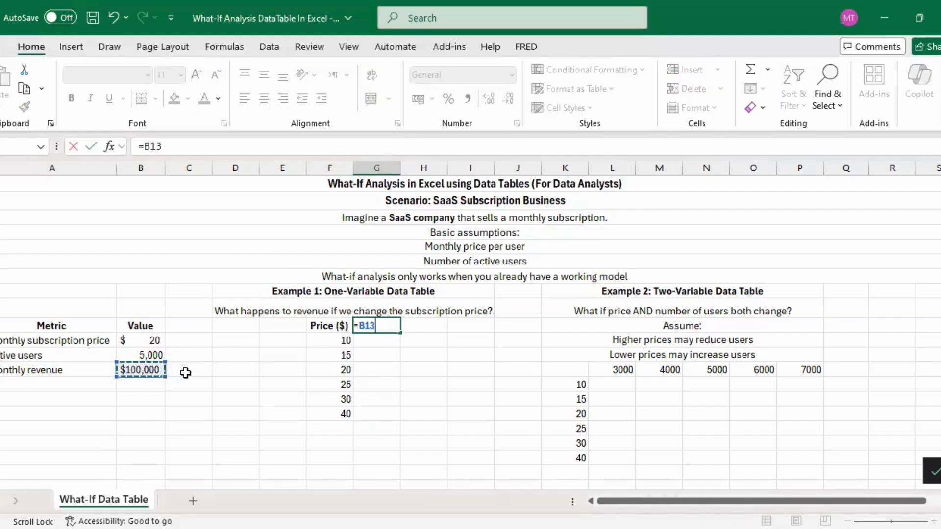
{"action": "key", "text": "Return"}
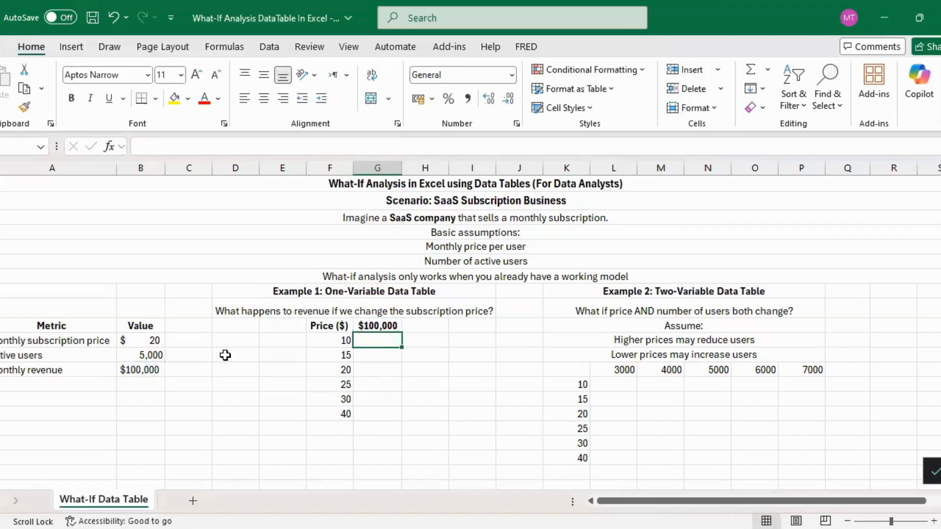
{"action": "left_click", "coordinate": [381, 326]}
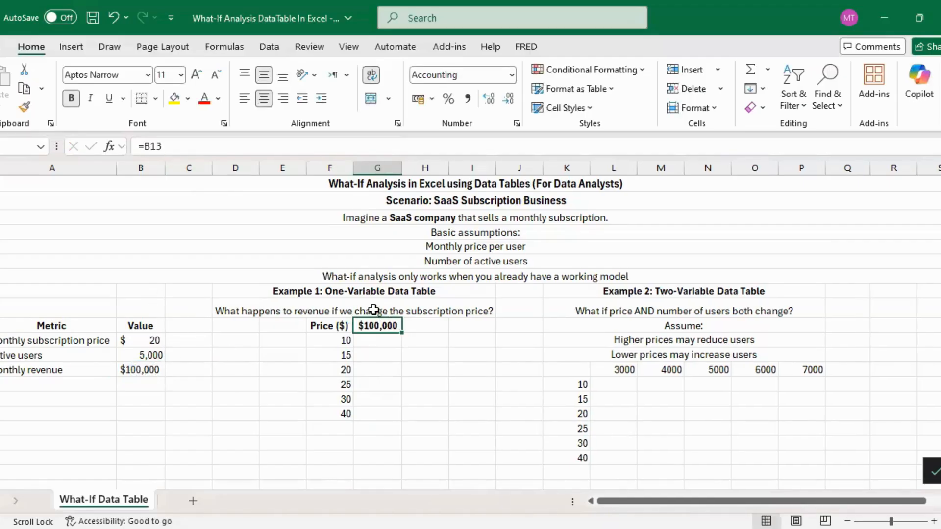
Create a one-variable what-if data table over the Price ($) list and its adjacent revenue column, with $B$11 as the column input cell.
{"action": "left_click_drag", "start_coordinate": [327, 326], "coordinate": [375, 410]}
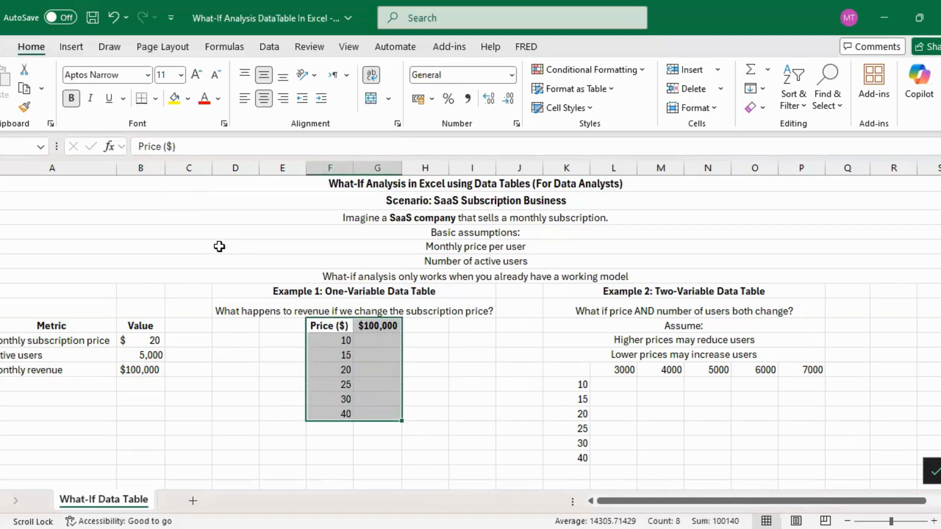
{"action": "left_click", "coordinate": [270, 47]}
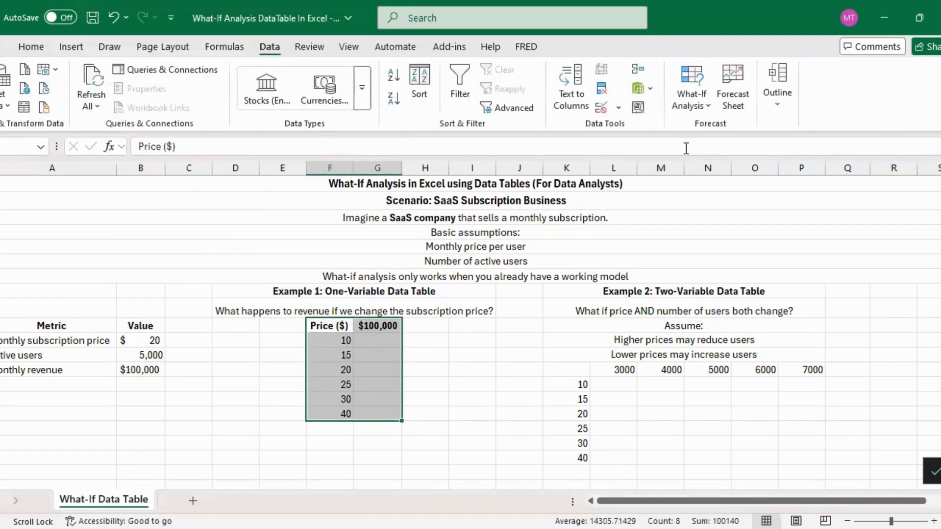
{"action": "left_click", "coordinate": [695, 105]}
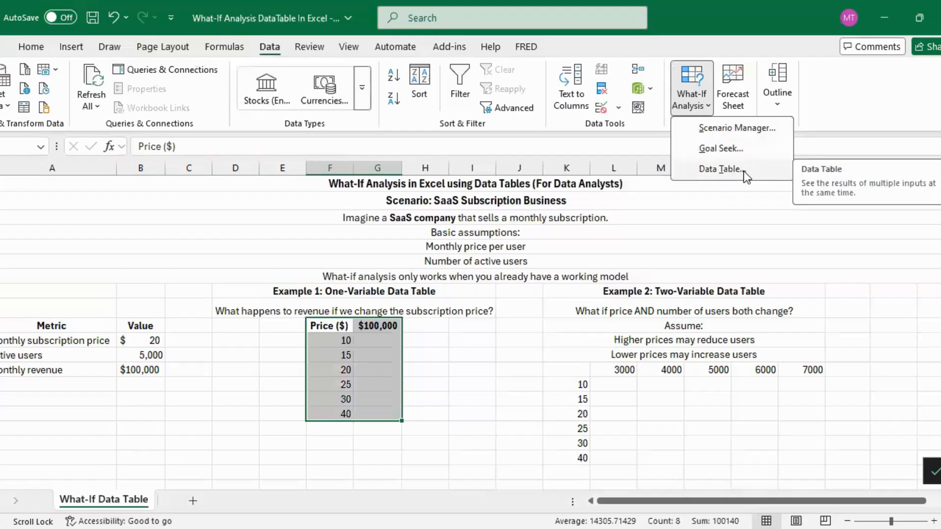
{"action": "left_click", "coordinate": [719, 170]}
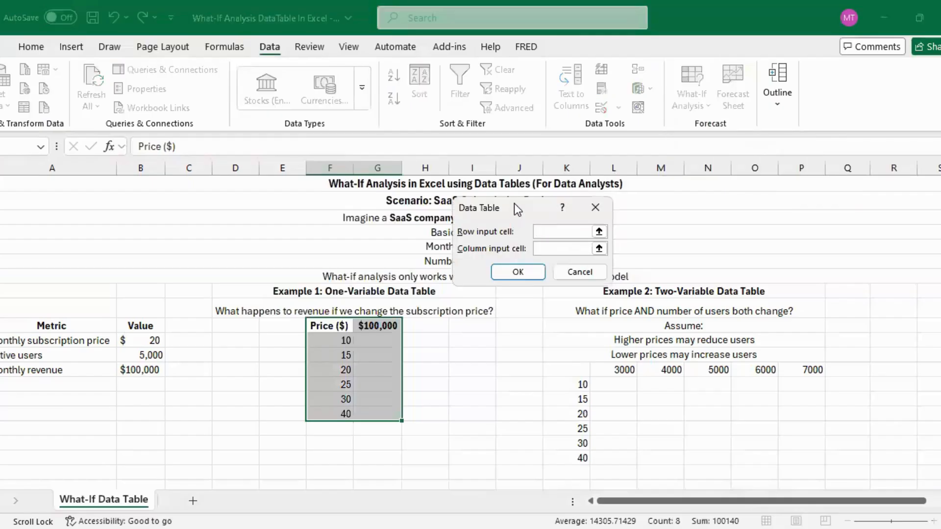
{"action": "left_click_drag", "start_coordinate": [479, 206], "coordinate": [442, 207]}
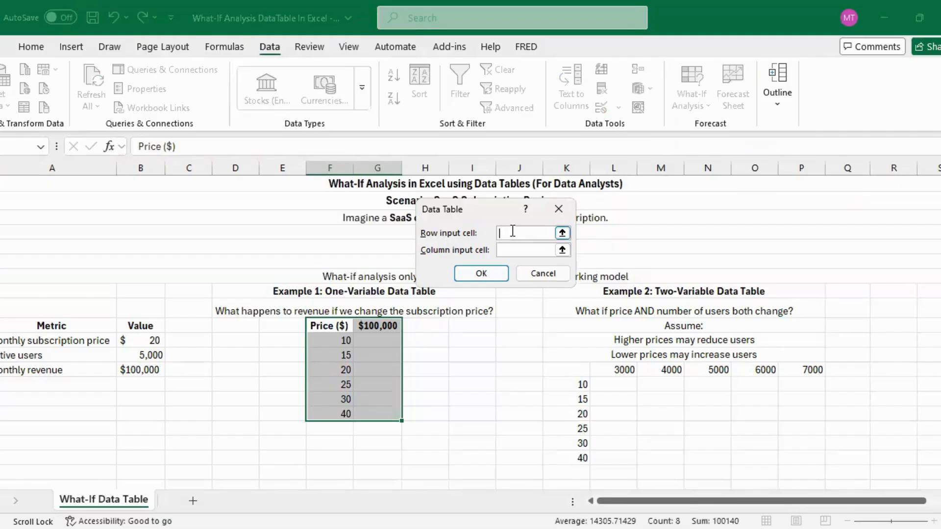
{"action": "left_click", "coordinate": [507, 251]}
{"action": "left_click", "coordinate": [527, 248]}
{"action": "left_click", "coordinate": [145, 343]}
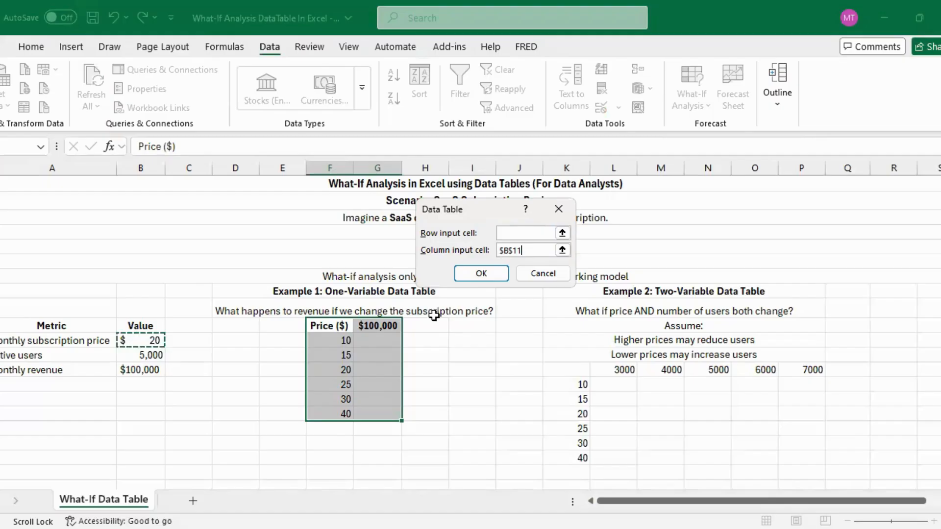
{"action": "left_click", "coordinate": [483, 276]}
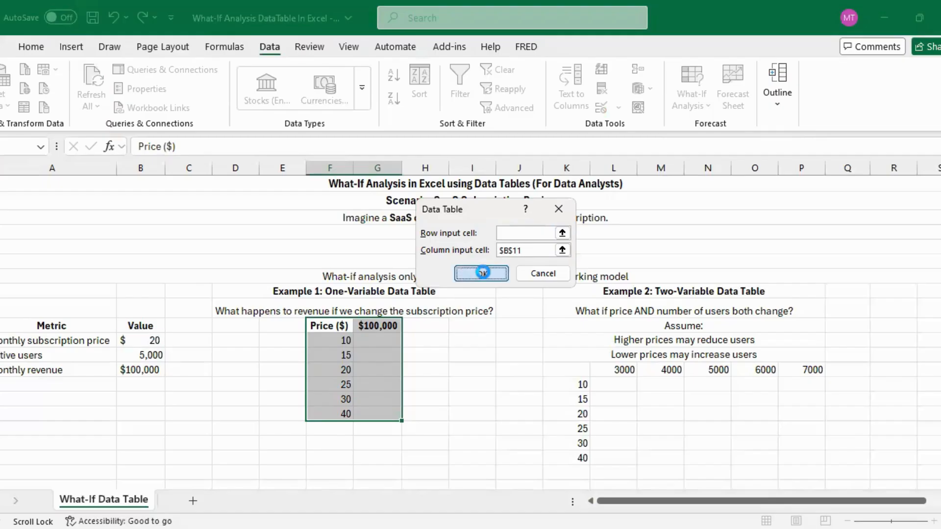
Examine the one-variable table's revenue results for prices 10, 20 and 25, comparing the 20 result with the base model's monthly revenue.
{"action": "left_click", "coordinate": [383, 340]}
{"action": "left_click", "coordinate": [334, 343]}
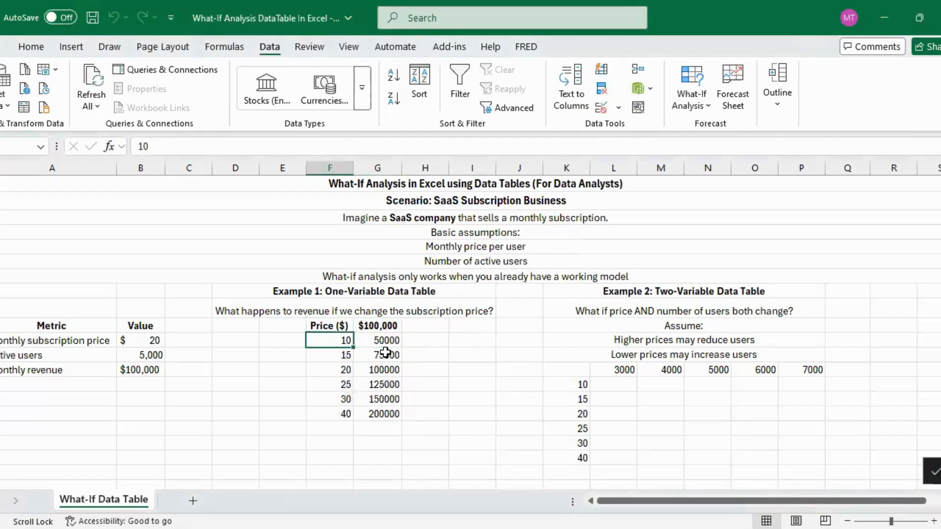
{"action": "left_click", "coordinate": [380, 370]}
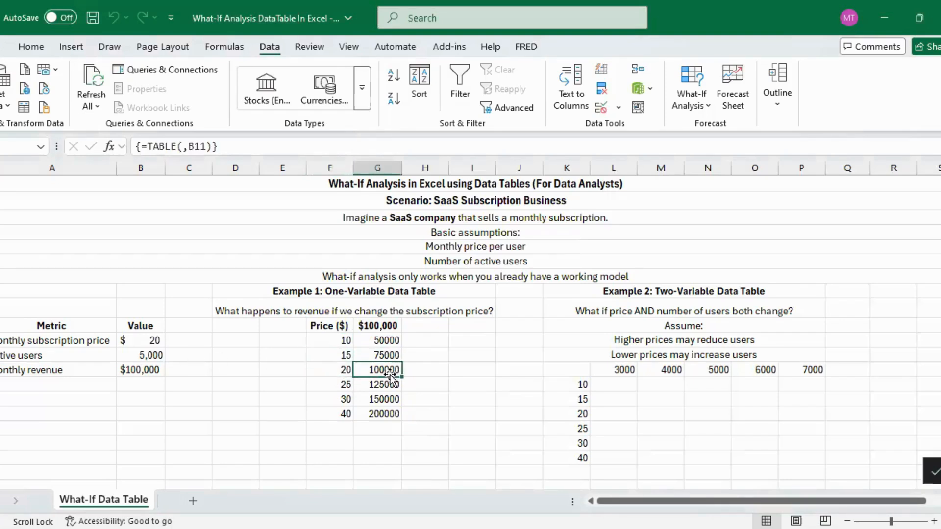
{"action": "left_click", "coordinate": [137, 371]}
{"action": "left_click", "coordinate": [387, 370]}
{"action": "left_click", "coordinate": [343, 386]}
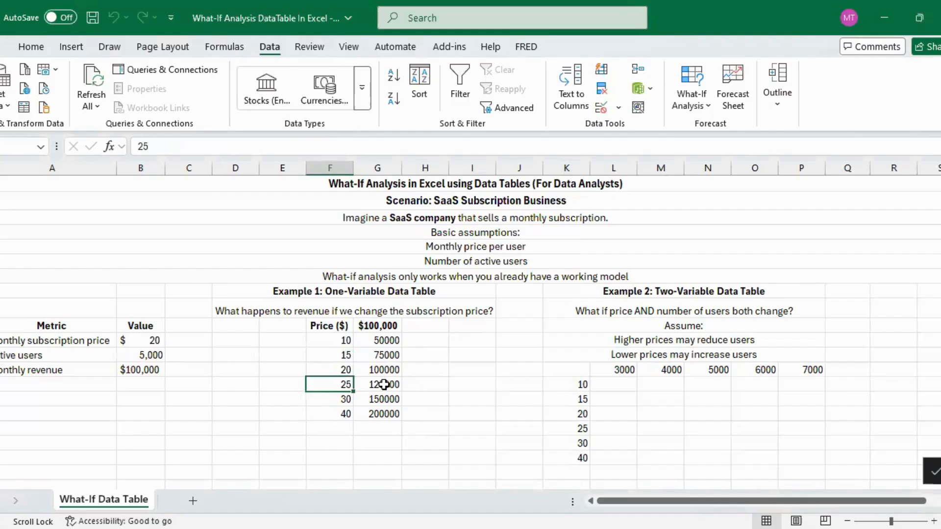
{"action": "left_click", "coordinate": [384, 385]}
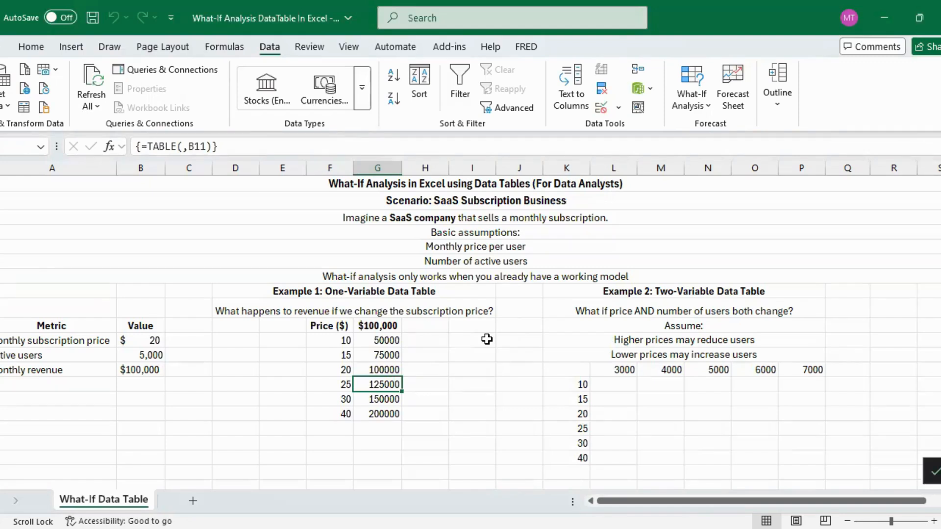
Examine Example 2's question and assumptions, its column of test prices and its row of user counts.
{"action": "left_click", "coordinate": [630, 308]}
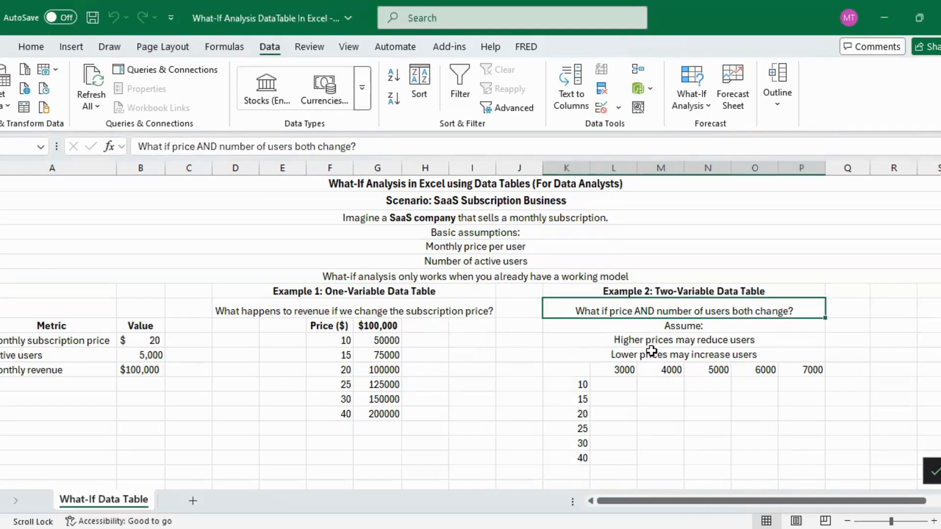
{"action": "left_click_drag", "start_coordinate": [668, 339], "coordinate": [678, 358]}
{"action": "left_click", "coordinate": [583, 370]}
{"action": "left_click_drag", "start_coordinate": [582, 385], "coordinate": [579, 463]}
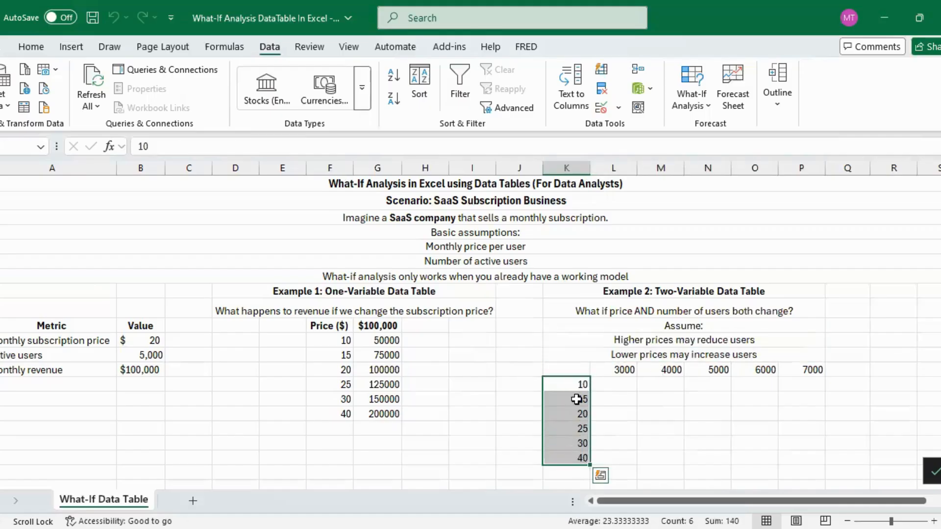
{"action": "left_click_drag", "start_coordinate": [623, 370], "coordinate": [816, 370]}
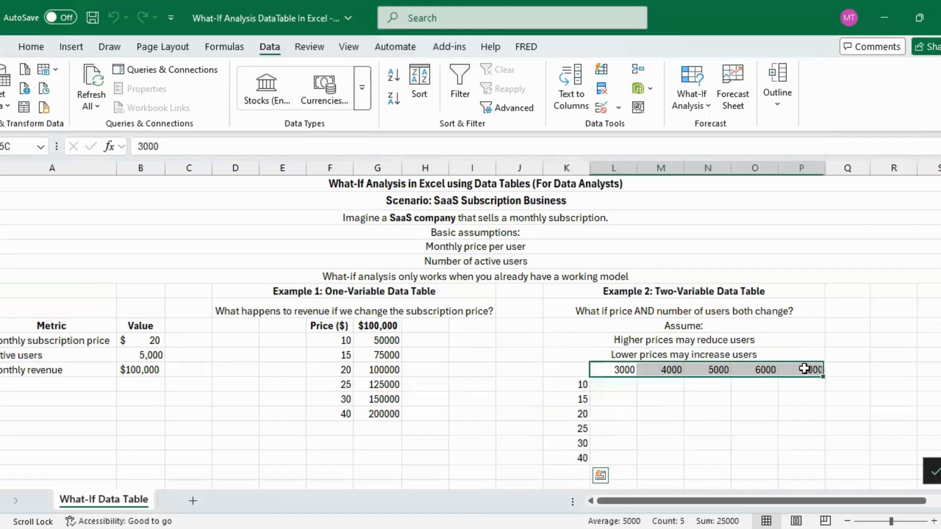
{"action": "left_click", "coordinate": [620, 370]}
{"action": "left_click", "coordinate": [676, 371]}
{"action": "left_click", "coordinate": [726, 371]}
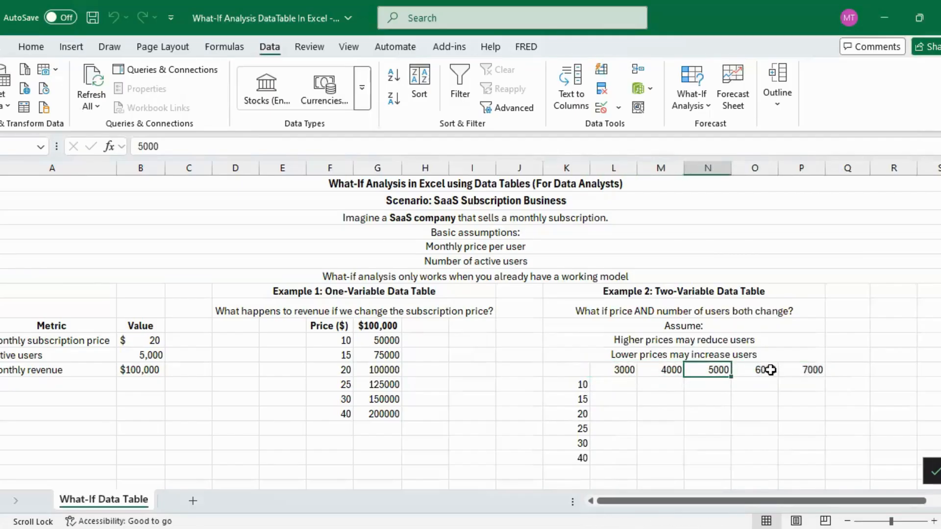
{"action": "scroll", "coordinate": [739, 373], "scroll_direction": "down", "scroll_amount": 1}
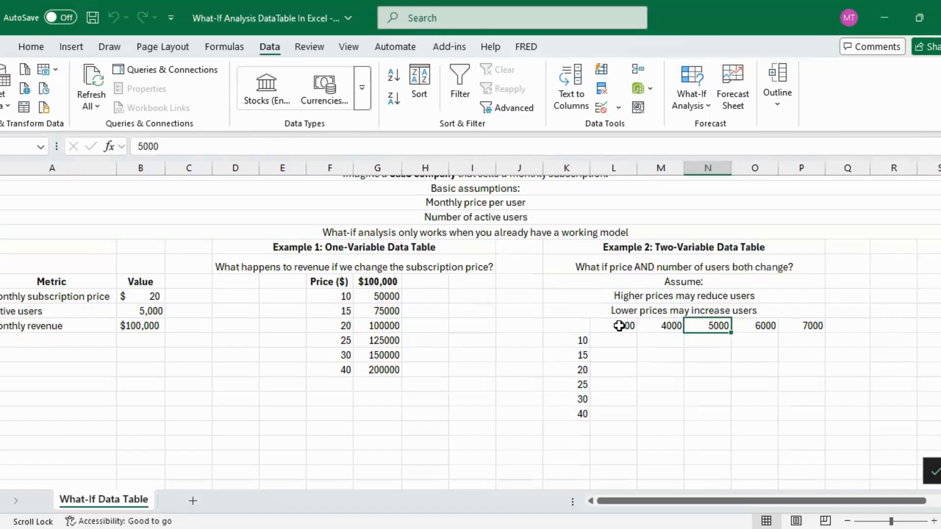
{"action": "left_click_drag", "start_coordinate": [620, 325], "coordinate": [798, 326]}
{"action": "left_click_drag", "start_coordinate": [573, 346], "coordinate": [580, 414]}
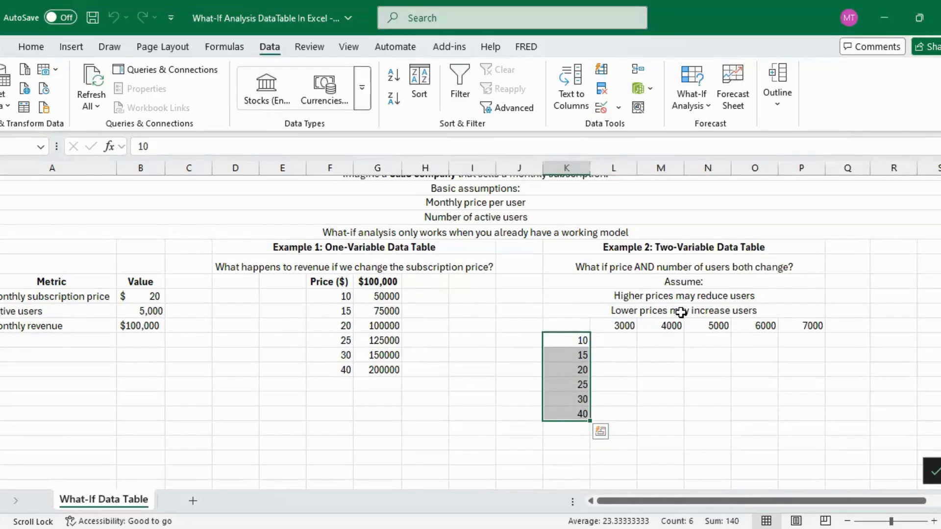
Link the corner cell of Example 2's price and user grid to the monthly revenue with =B13.
{"action": "left_click", "coordinate": [579, 321]}
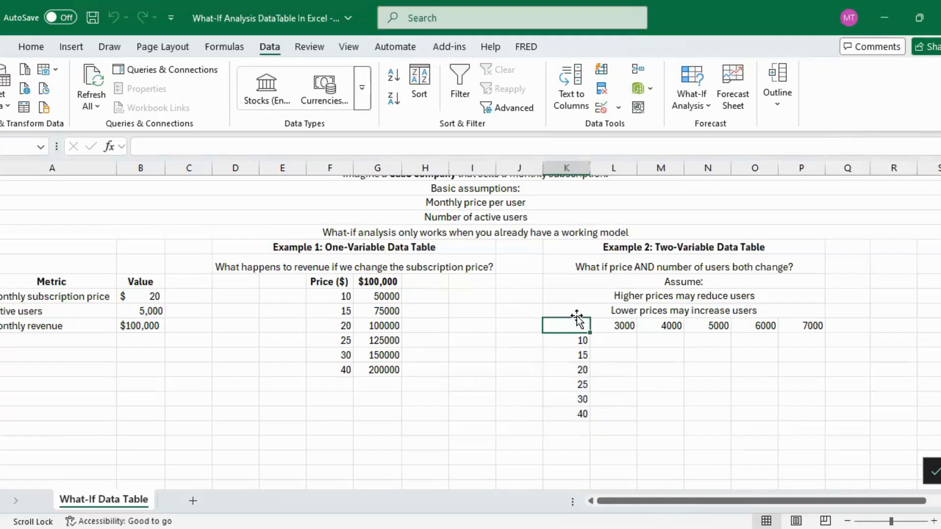
{"action": "type", "text": "="}
{"action": "left_click", "coordinate": [141, 326]}
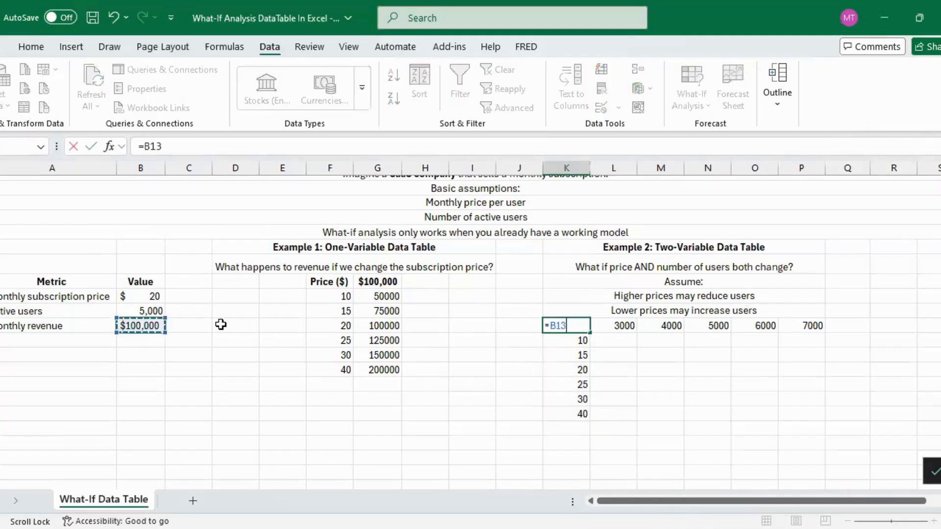
{"action": "key", "text": "Return"}
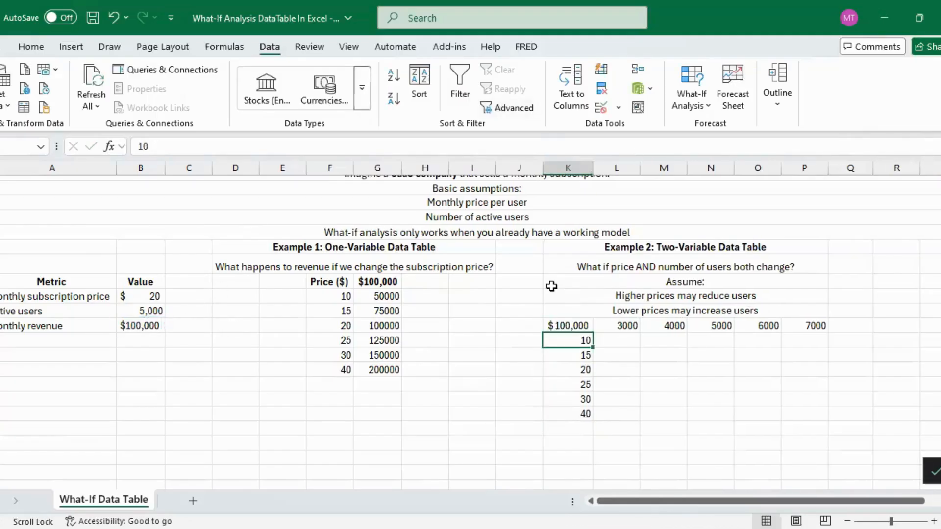
Create a two-variable data table over Example 2's whole grid, with $B$12 as row input cell and $B$11 as column input cell.
{"action": "left_click_drag", "start_coordinate": [564, 328], "coordinate": [804, 415]}
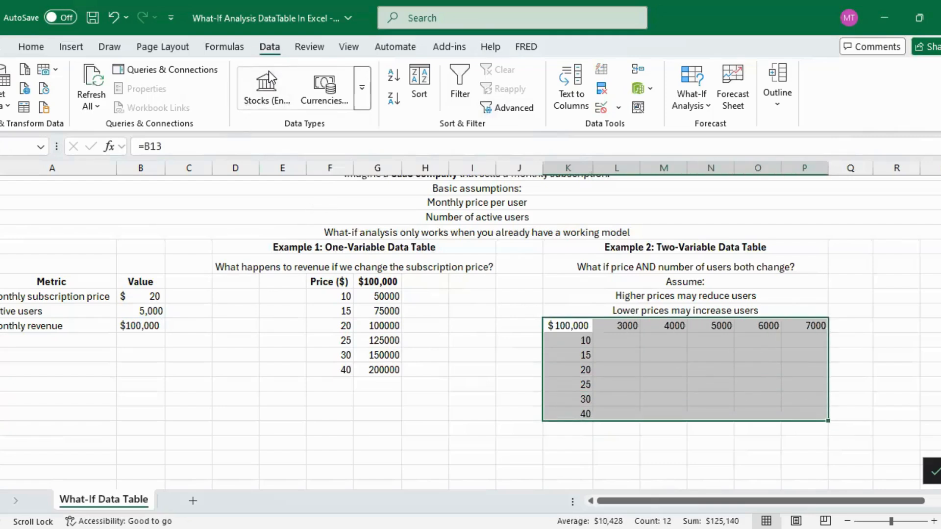
{"action": "left_click", "coordinate": [690, 102]}
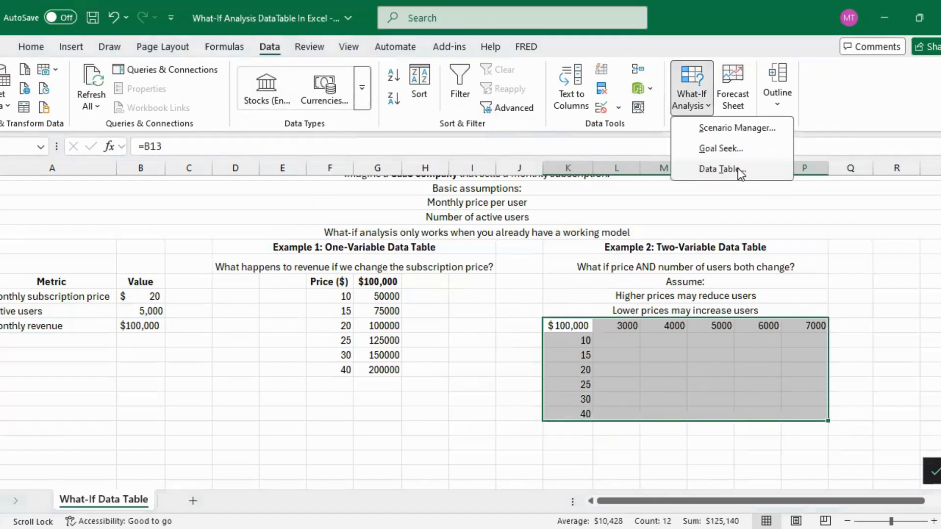
{"action": "left_click", "coordinate": [737, 169]}
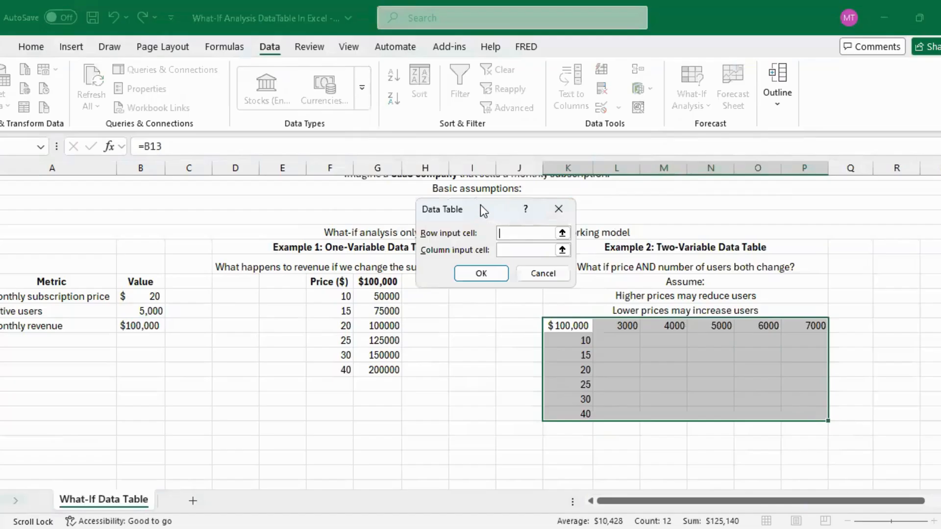
{"action": "left_click_drag", "start_coordinate": [496, 199], "coordinate": [512, 193]}
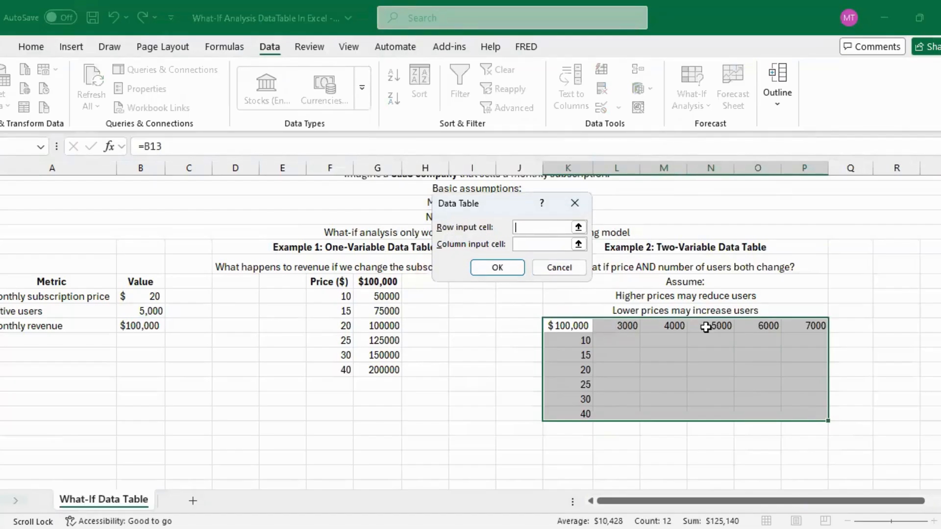
{"action": "left_click", "coordinate": [141, 311]}
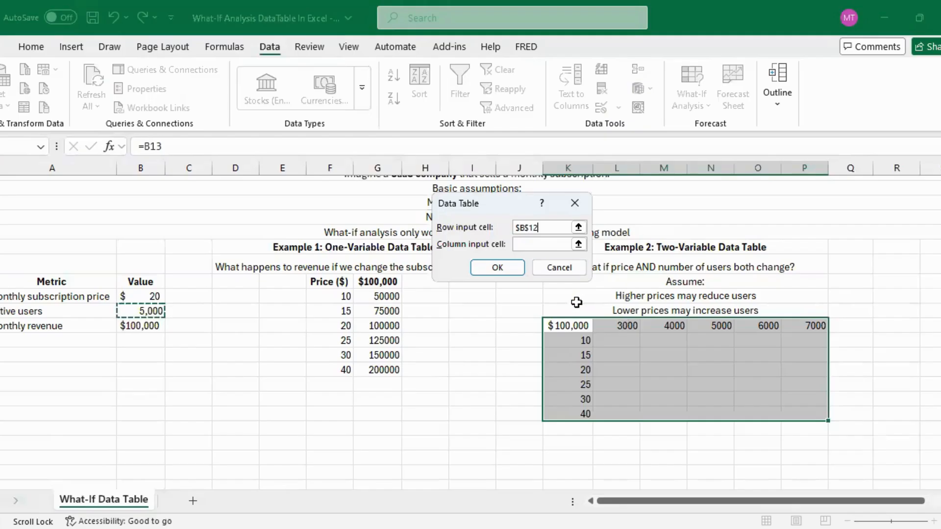
{"action": "left_click", "coordinate": [534, 244]}
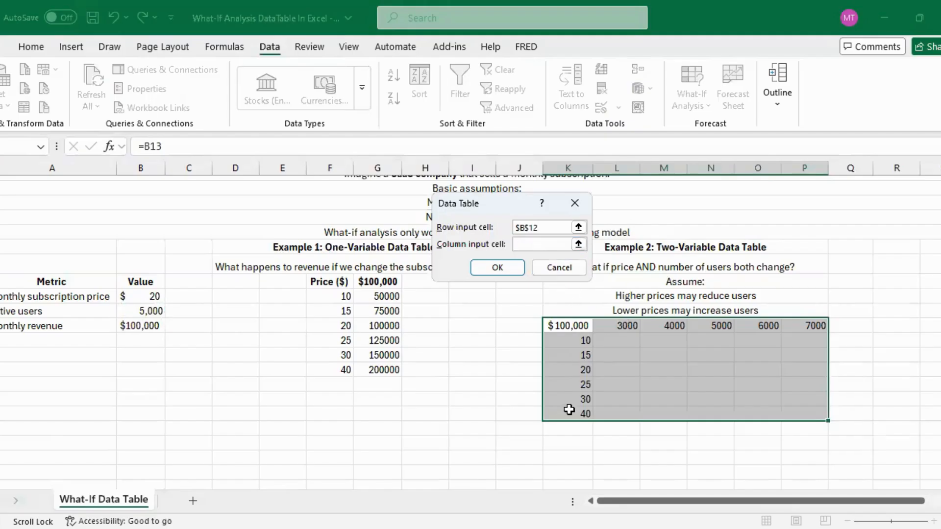
{"action": "left_click", "coordinate": [144, 296]}
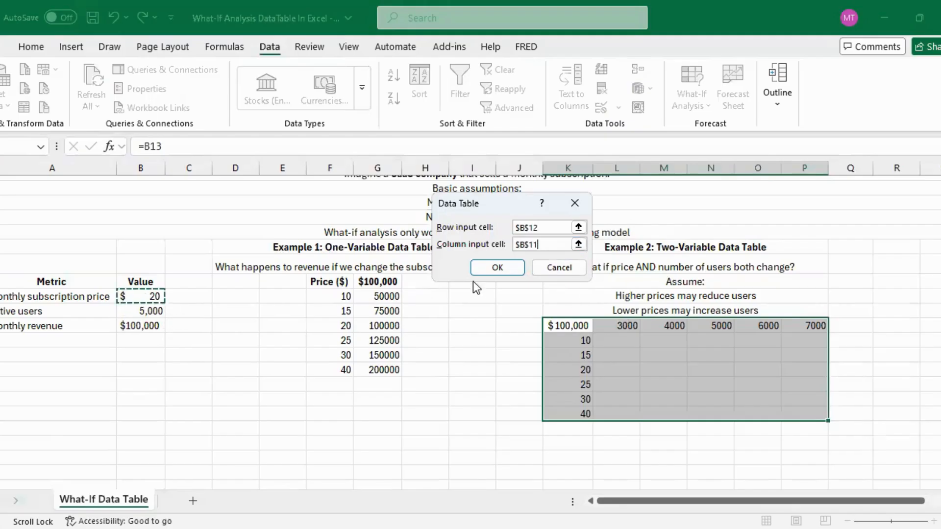
{"action": "left_click", "coordinate": [503, 272]}
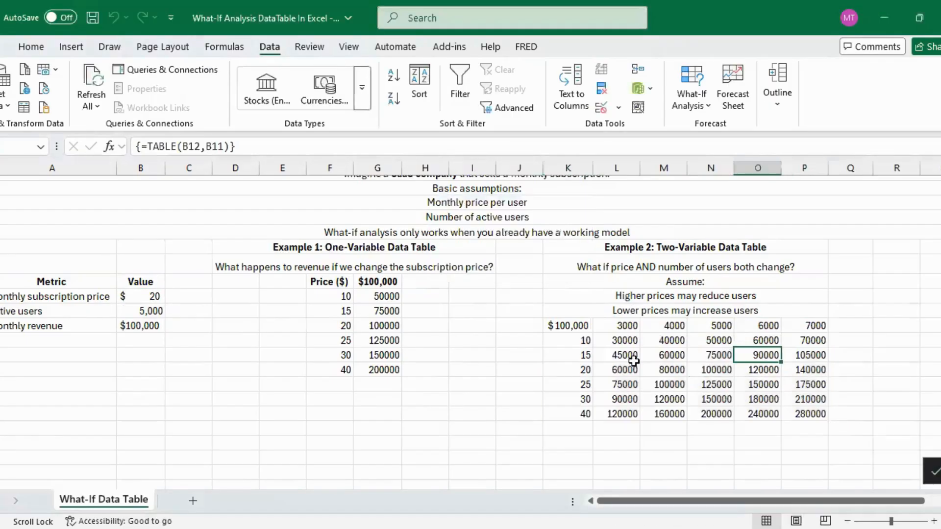
Examine the two-variable results, including the revenue at price 20 with 5000 users and the 6000 and 7000 user columns.
{"action": "left_click", "coordinate": [579, 371]}
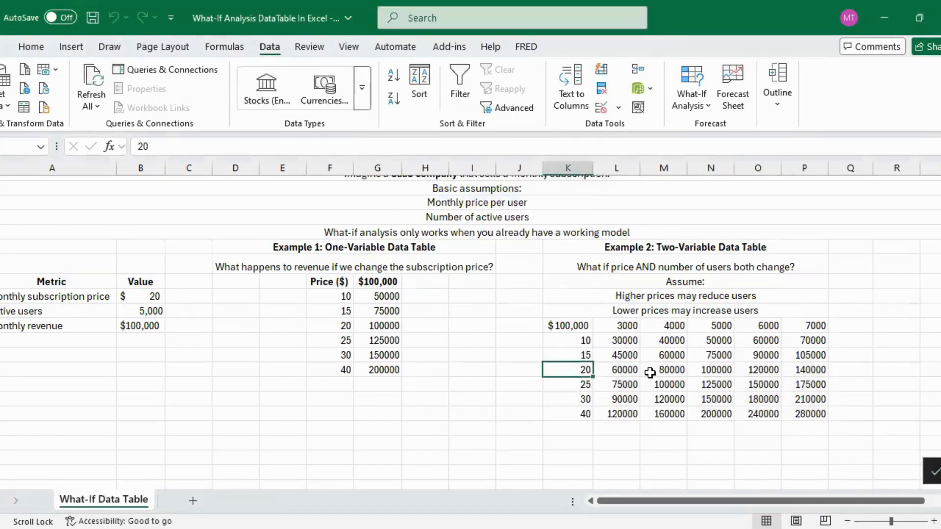
{"action": "left_click", "coordinate": [719, 326]}
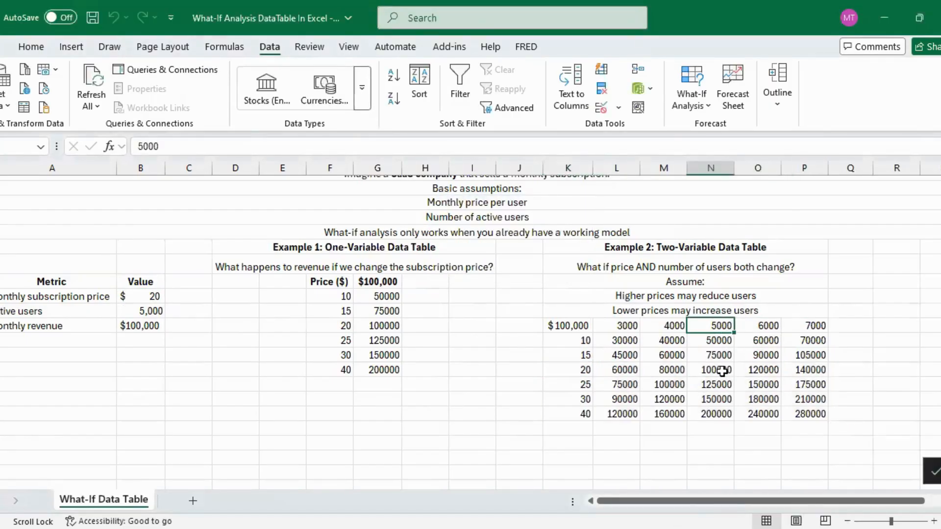
{"action": "left_click", "coordinate": [713, 371]}
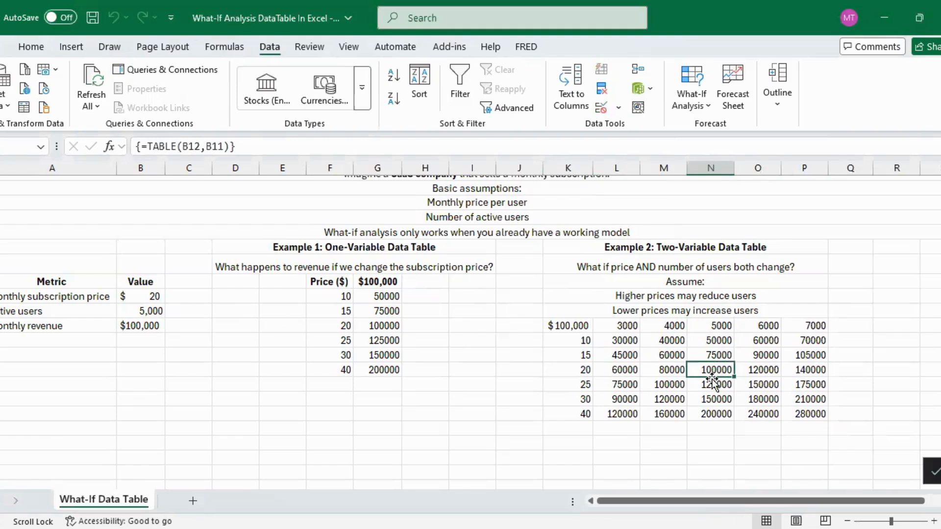
{"action": "left_click_drag", "start_coordinate": [617, 340], "coordinate": [800, 411]}
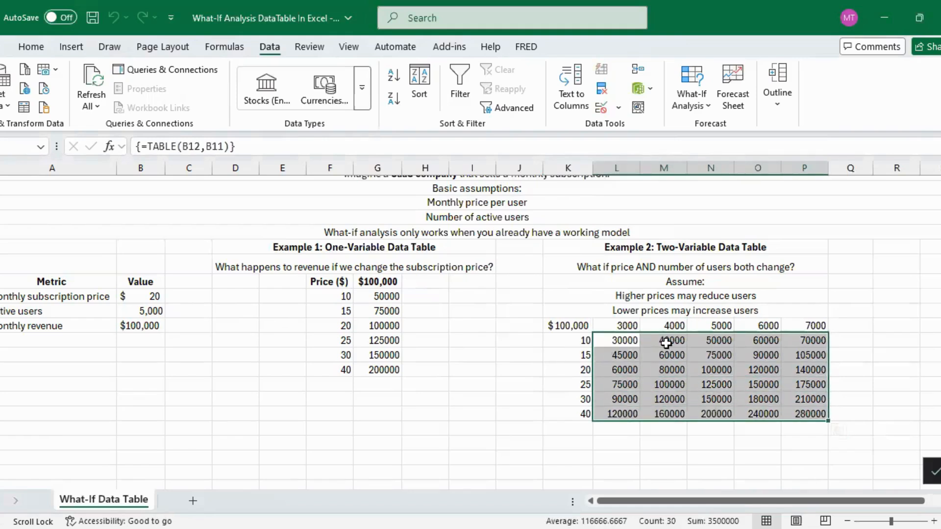
{"action": "left_click", "coordinate": [674, 325]}
{"action": "left_click_drag", "start_coordinate": [758, 342], "coordinate": [799, 398]}
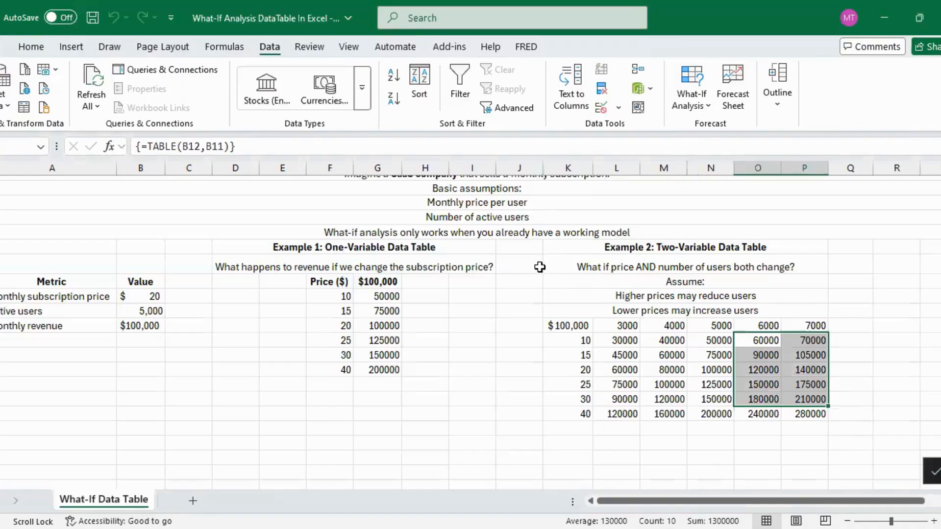
Look over the what-if analysis tools available besides data tables.
{"action": "left_click", "coordinate": [527, 297]}
{"action": "scroll", "coordinate": [537, 318], "scroll_direction": "up", "scroll_amount": 1}
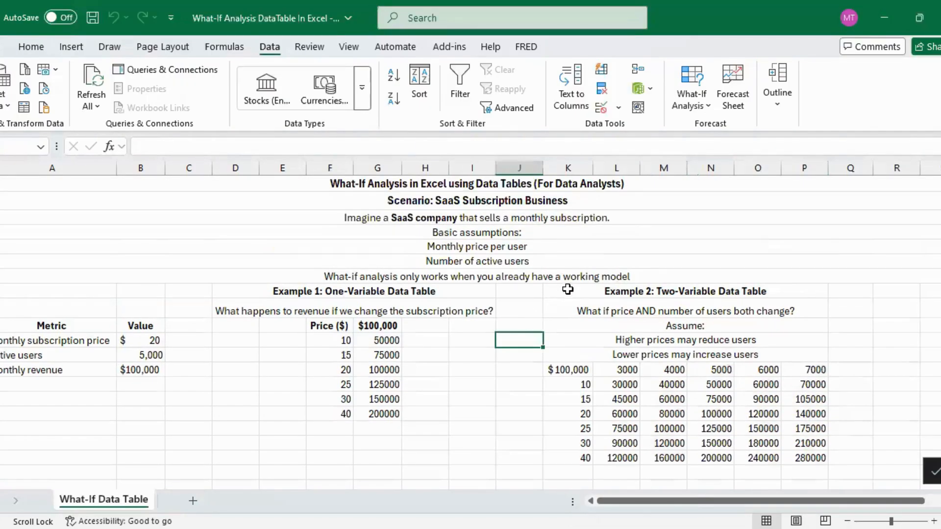
{"action": "left_click", "coordinate": [693, 100]}
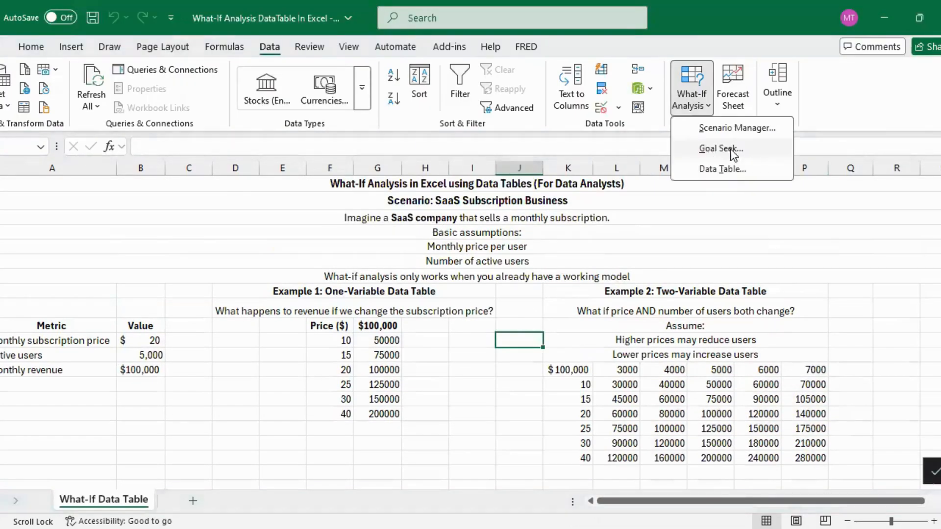